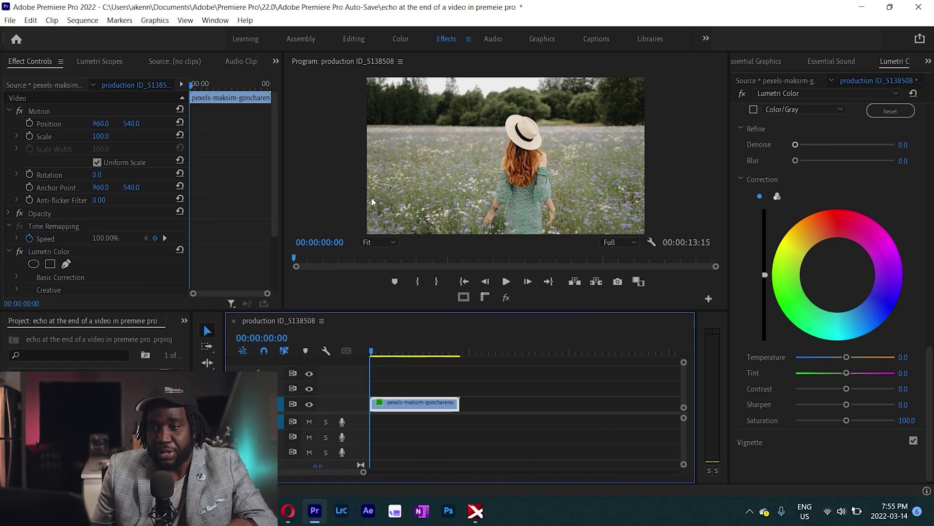
- Sample the green trees into the HSL Secondary key and turn on the Color/Gray key preview
scroll(766, 183, "up", 6)
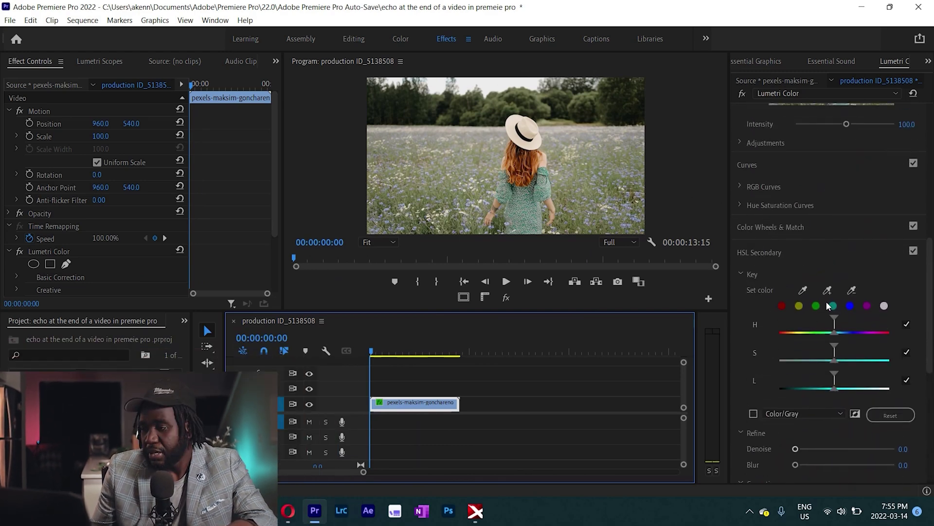
left_click(828, 290)
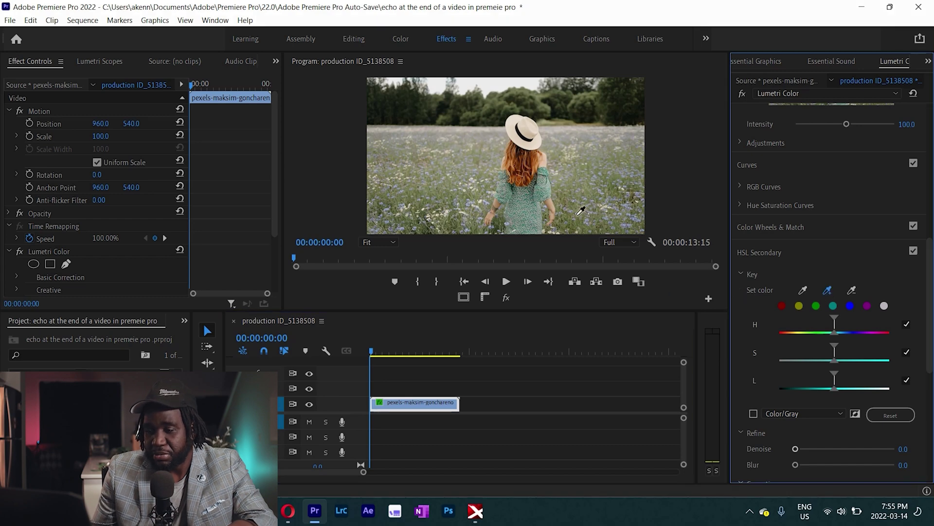
left_click(474, 104)
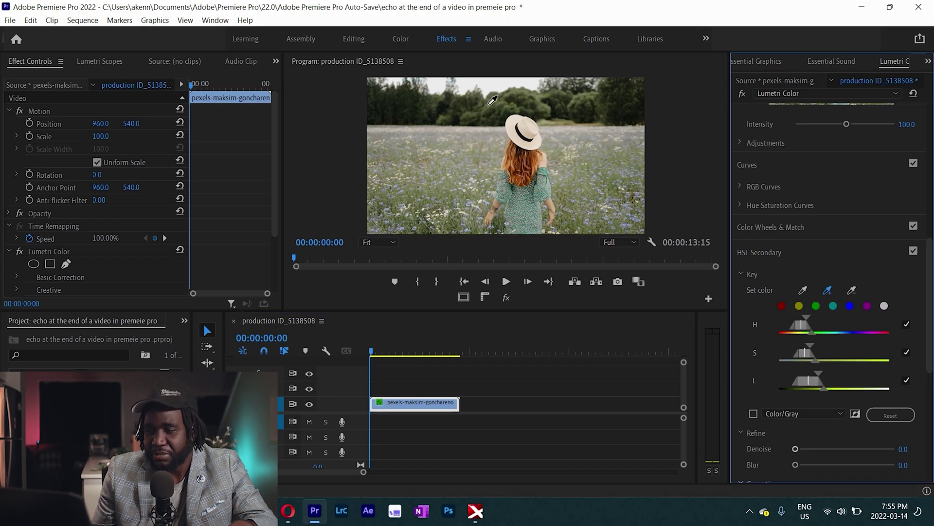
scroll(770, 336, "down", 5)
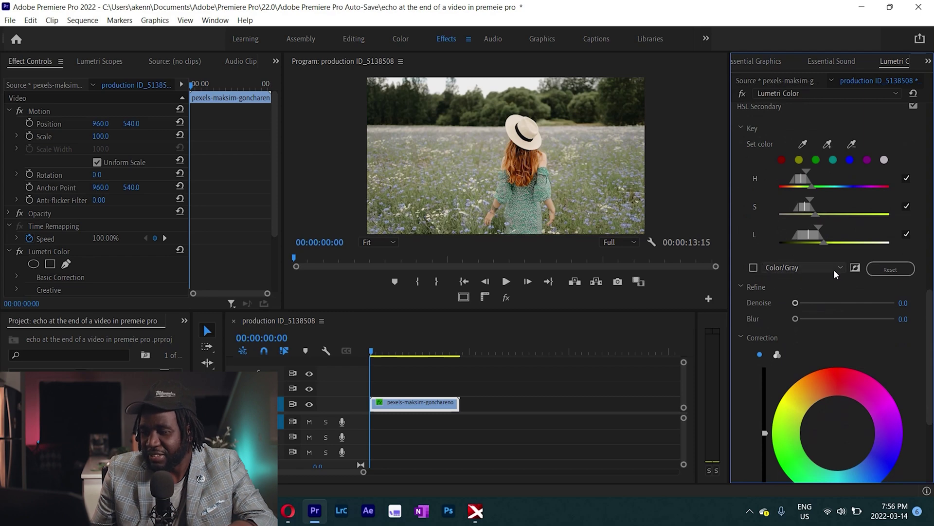
left_click(754, 267)
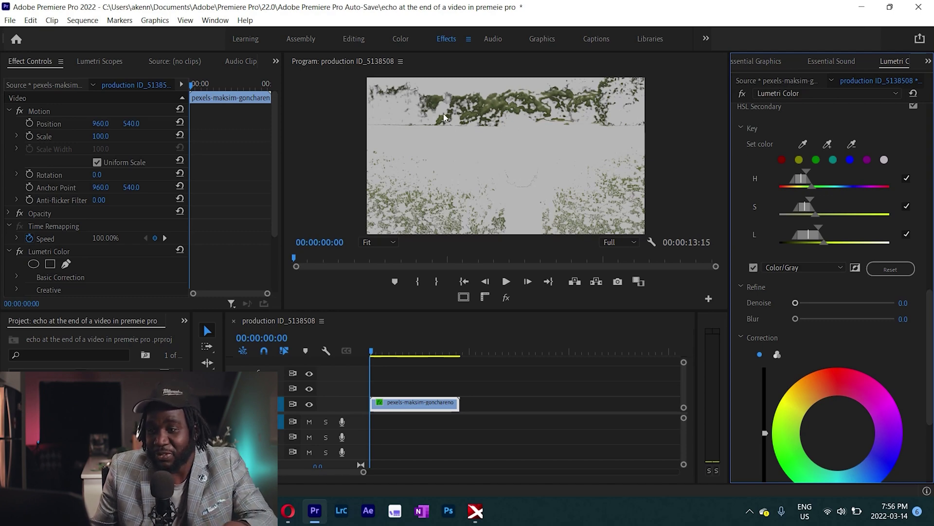
- Add darker and lighter tones from other parts of the tree line to the HSL Secondary key
left_click(828, 144)
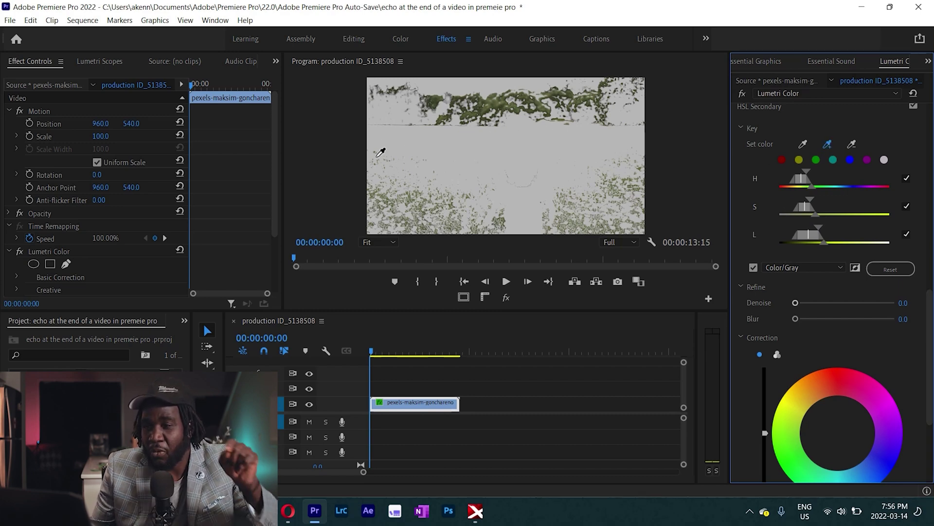
left_click(374, 93)
mouse_move(374, 94)
left_mouse_down()
mouse_move(387, 118)
mouse_move(419, 109)
mouse_move(445, 119)
mouse_move(372, 116)
mouse_move(425, 110)
left_mouse_up()
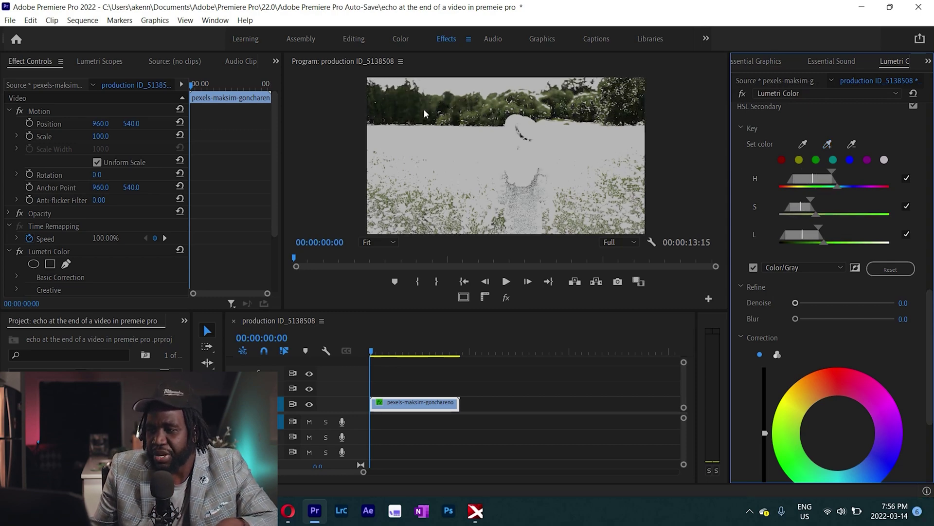
left_click(828, 144)
left_click(583, 90)
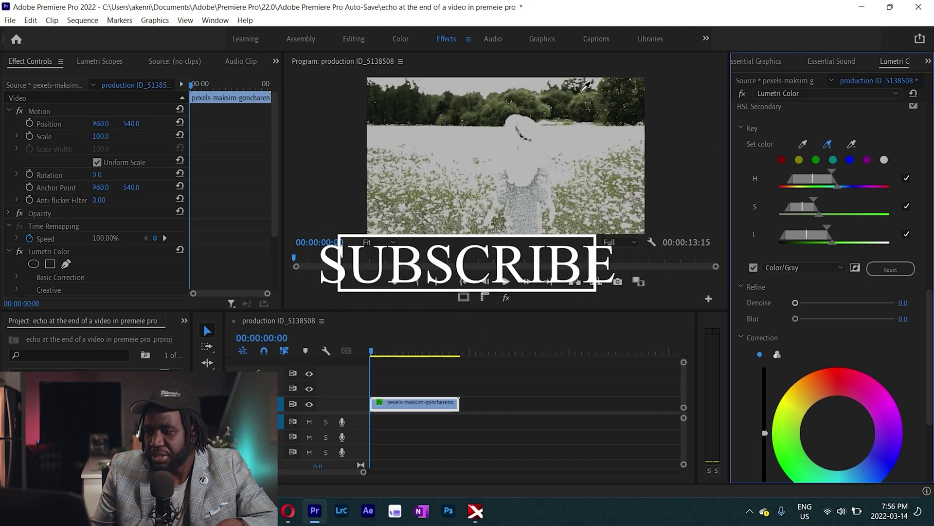
mouse_move(584, 92)
left_mouse_down()
mouse_move(575, 91)
mouse_move(589, 114)
mouse_move(570, 117)
left_mouse_up()
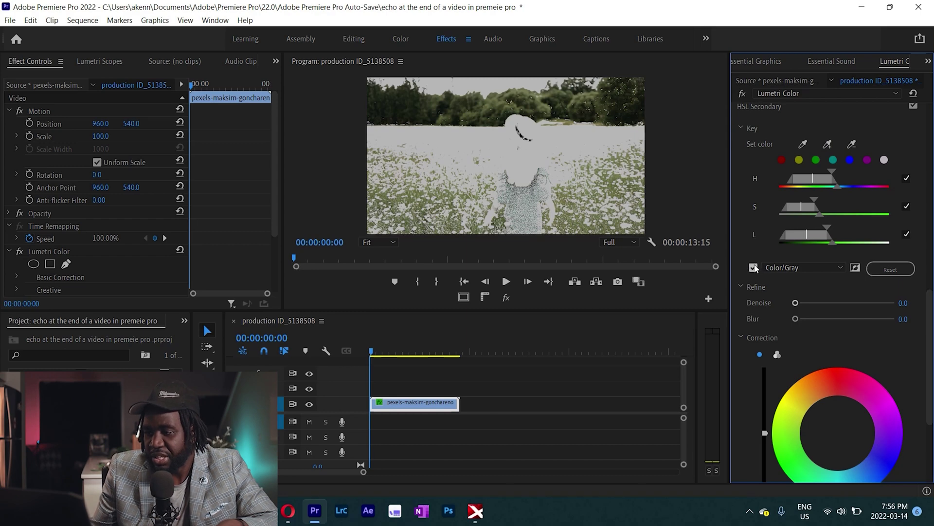
- Turn off the Color/Gray preview and shift the keyed greens toward orange-red with the HSL Secondary correction wheel
left_click(755, 268)
scroll(776, 304, "down", 3)
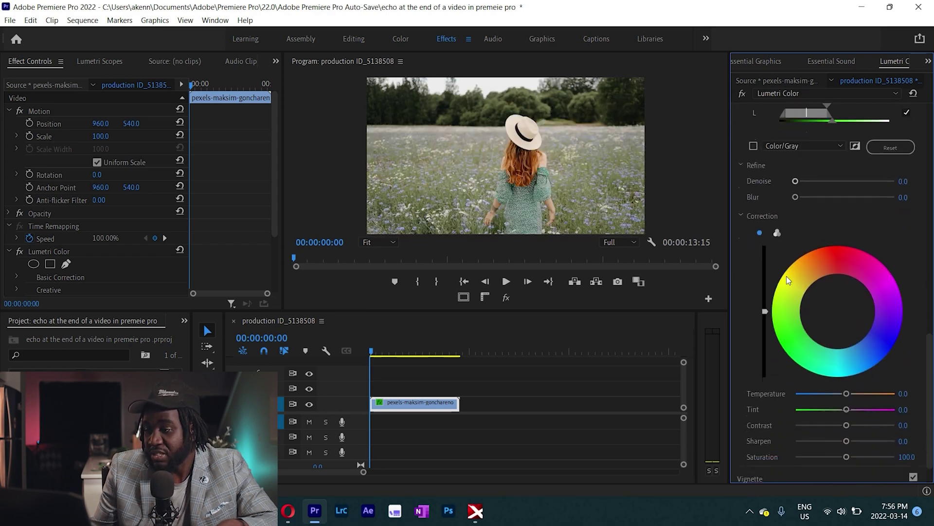
scroll(767, 199, "down", 1)
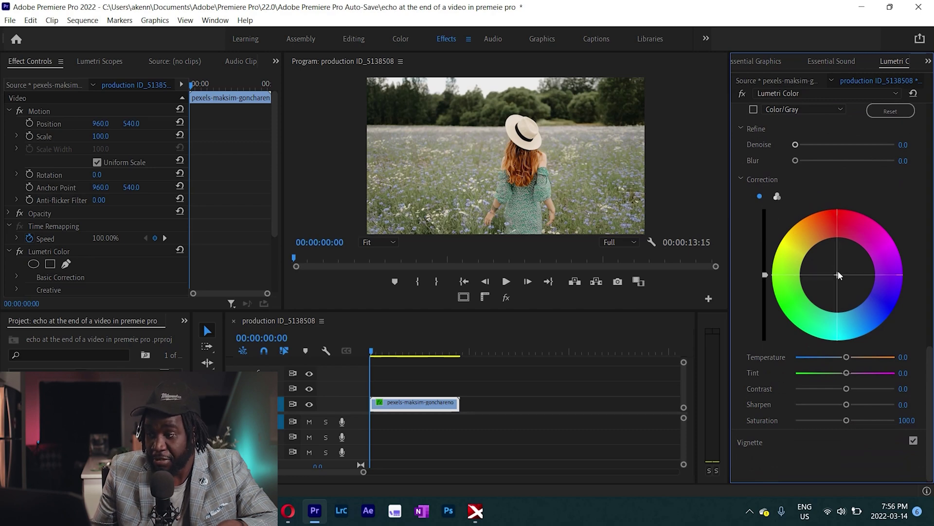
left_click(838, 271)
left_click_drag(828, 283, 803, 206)
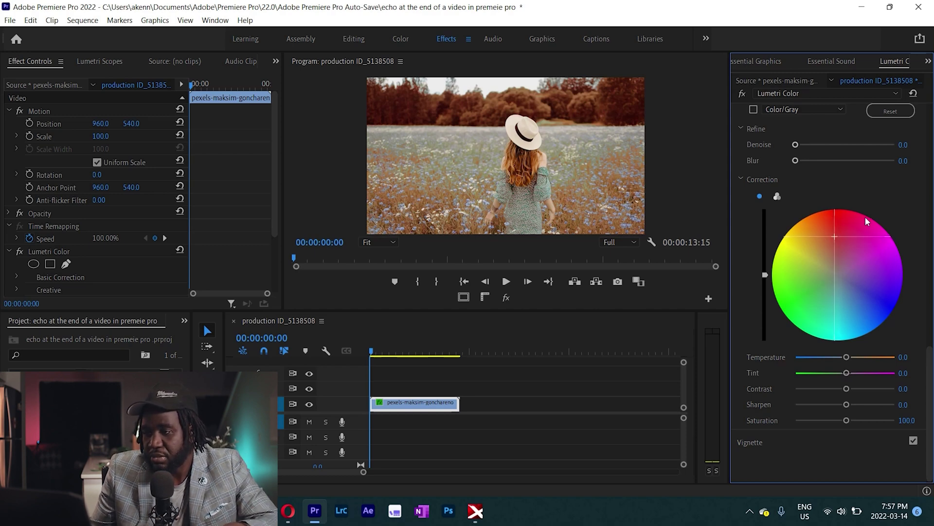
mouse_move(372, 351)
left_mouse_down()
mouse_move(459, 353)
mouse_move(369, 366)
left_mouse_up()
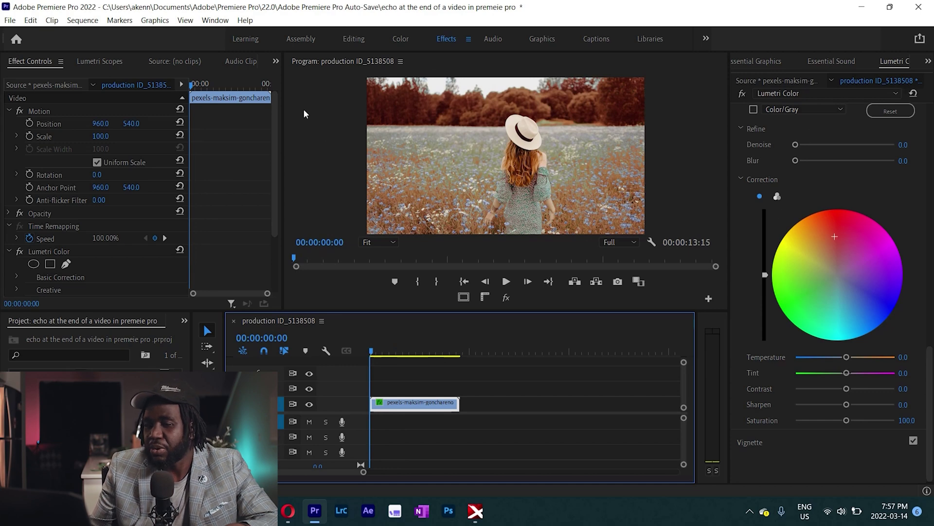
- Rename the clip's Lumetri Color effect as "forest background"
scroll(236, 195, "down", 3)
left_click(50, 175)
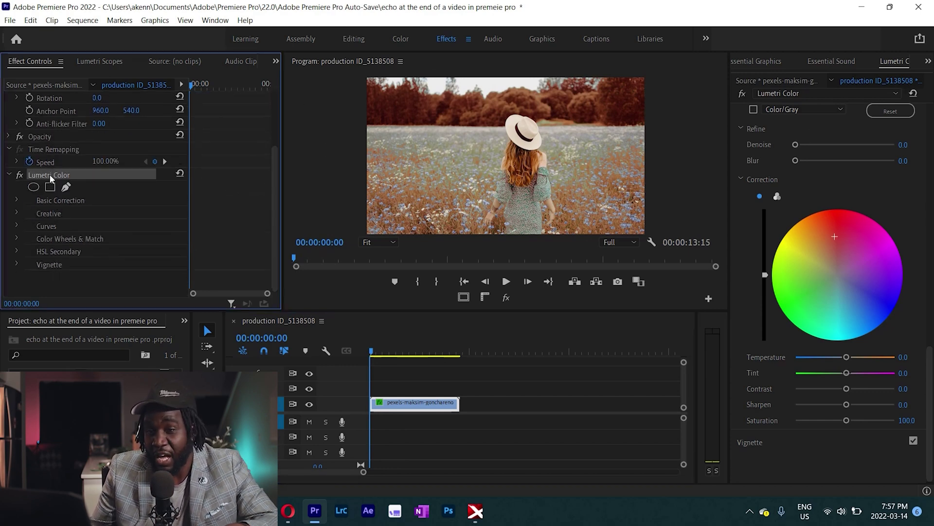
right_click(50, 178)
left_click(77, 181)
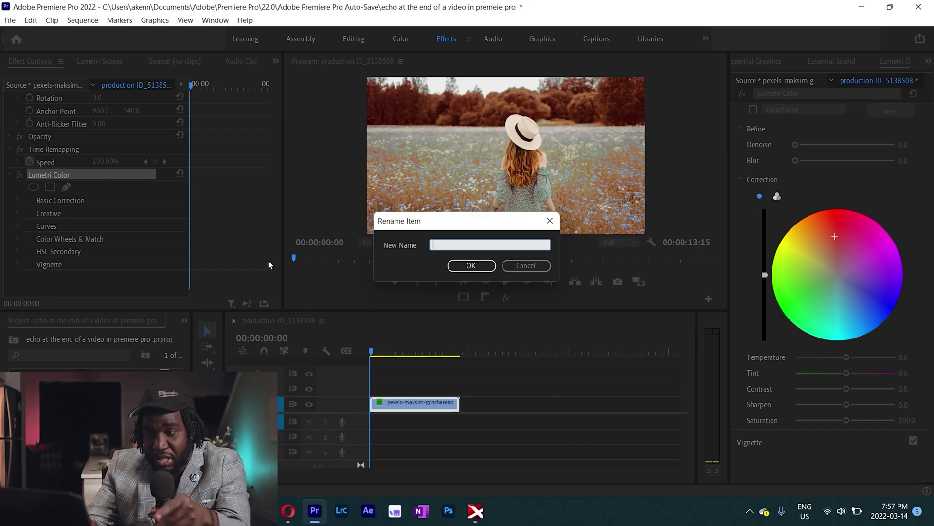
type("forest back")
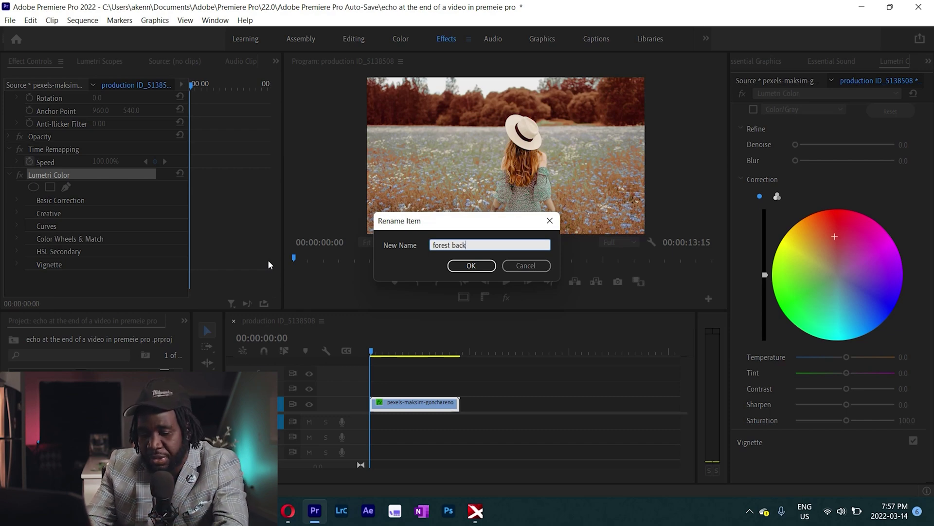
type("ground")
key("Return")
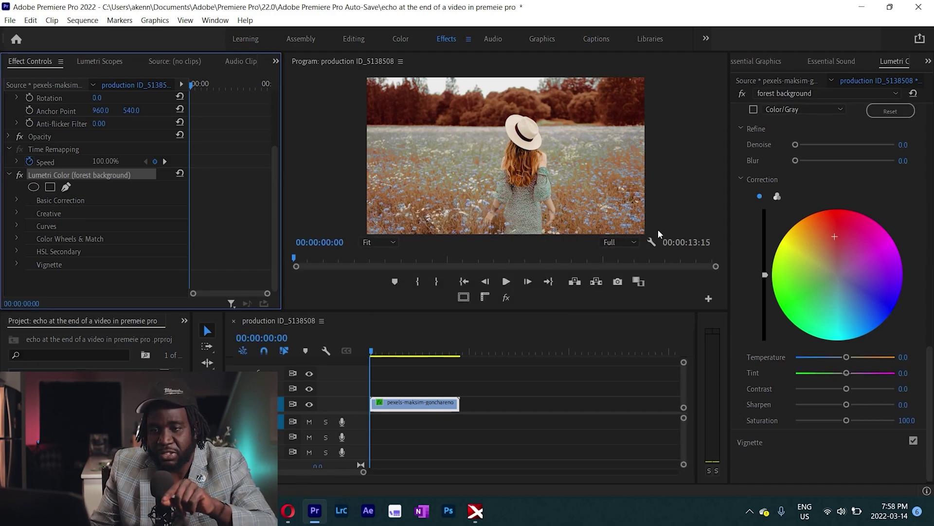
- Refine the forest background key with Denoise 38.4 and Blur 7.5
scroll(780, 273, "up", 3)
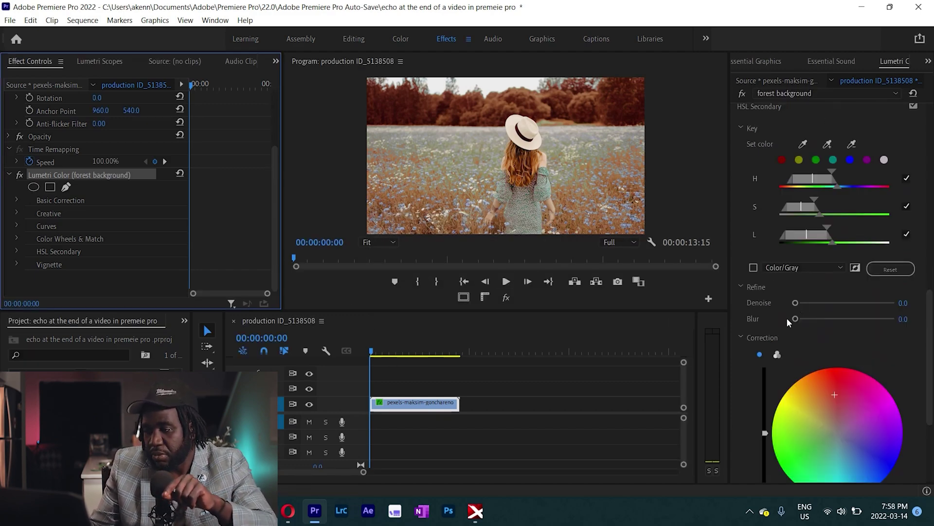
left_click_drag(796, 304, 817, 322)
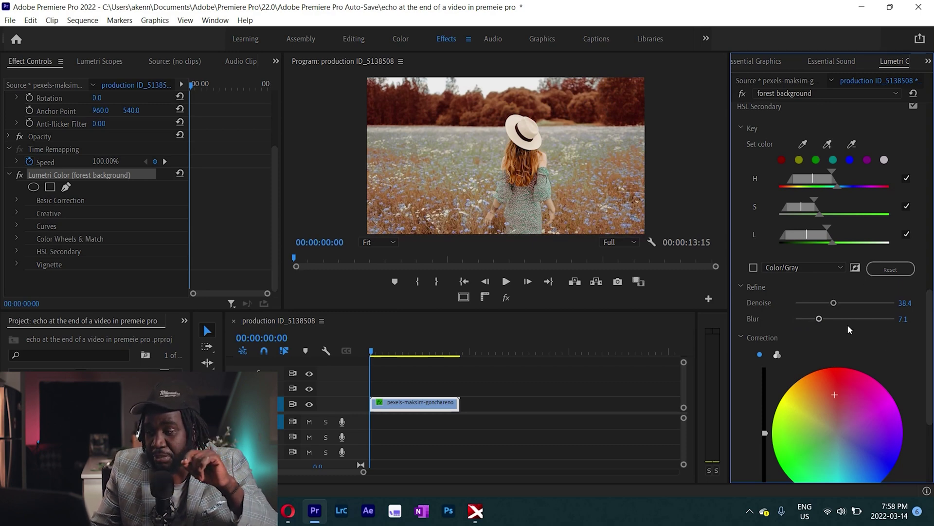
left_click_drag(819, 318, 820, 320)
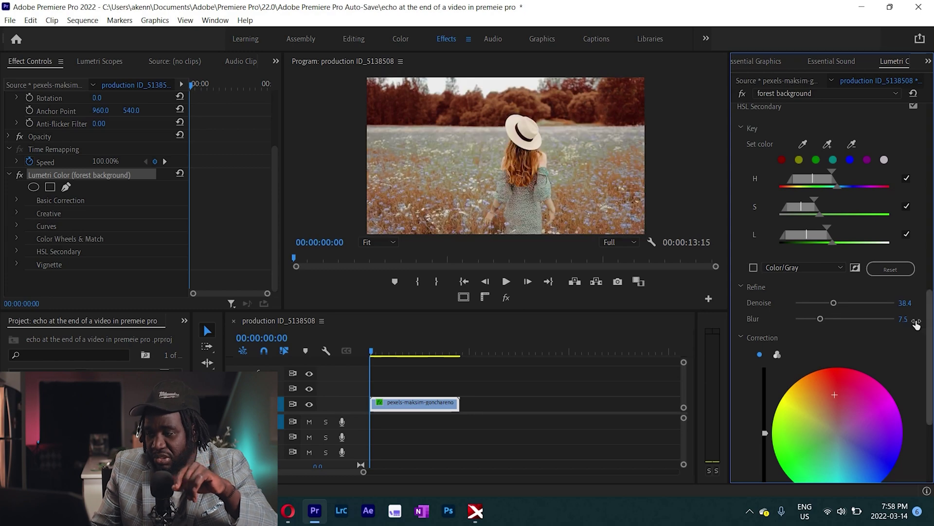
- Add a second Lumetri Color effect to the clip
scroll(837, 185, "up", 10)
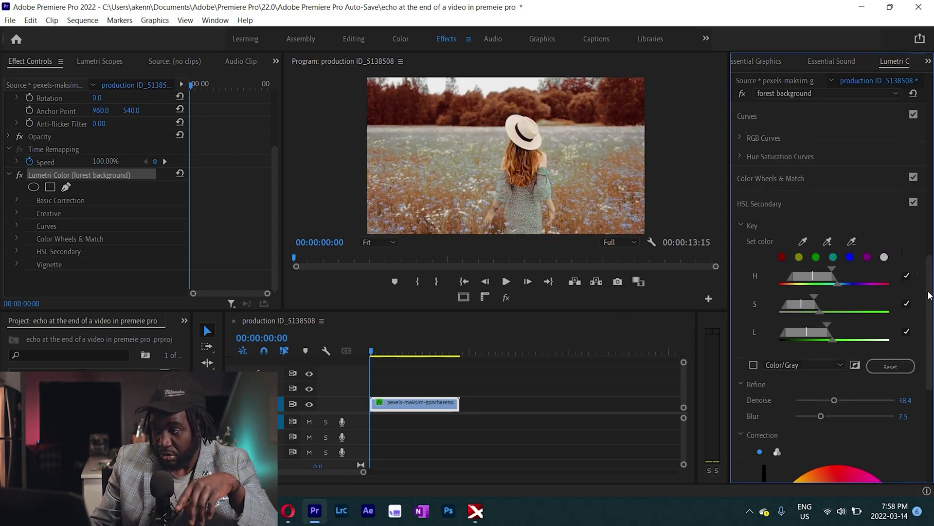
scroll(906, 123, "up", 2)
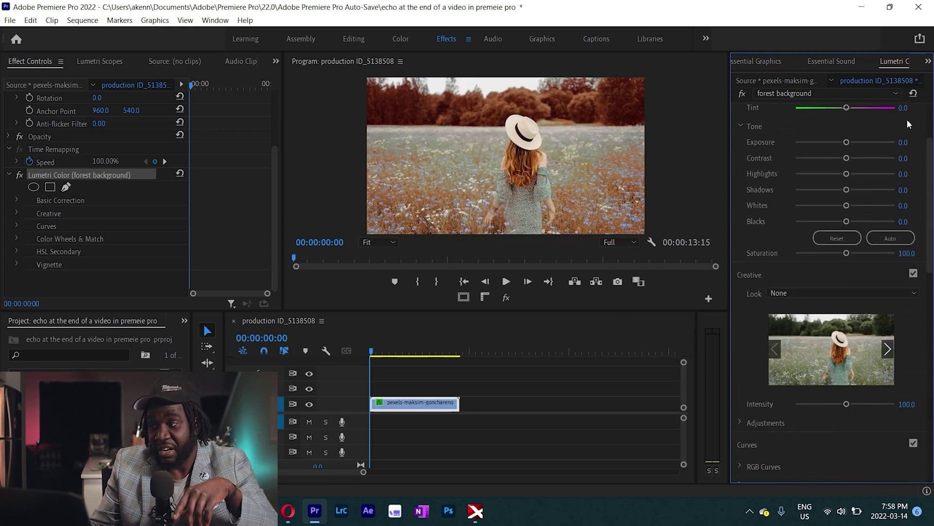
scroll(782, 119, "up", 3)
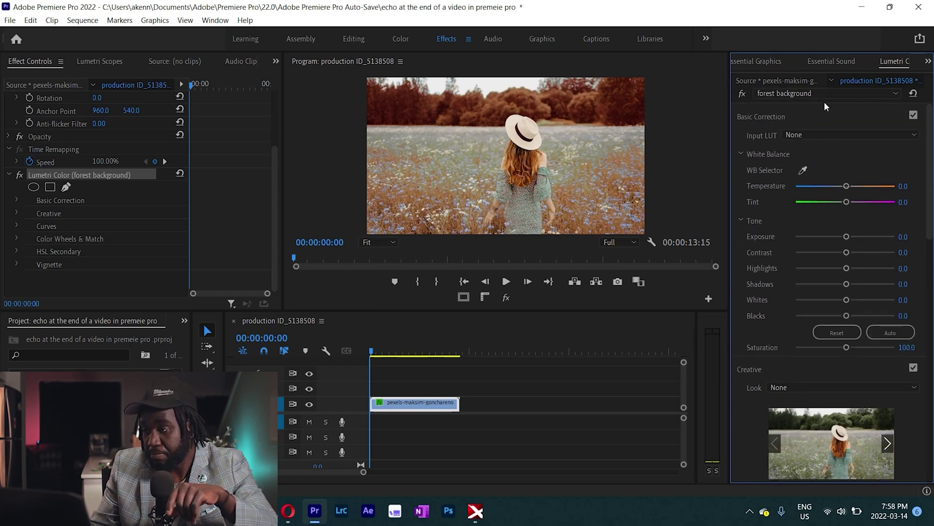
left_click(885, 91)
left_click(798, 124)
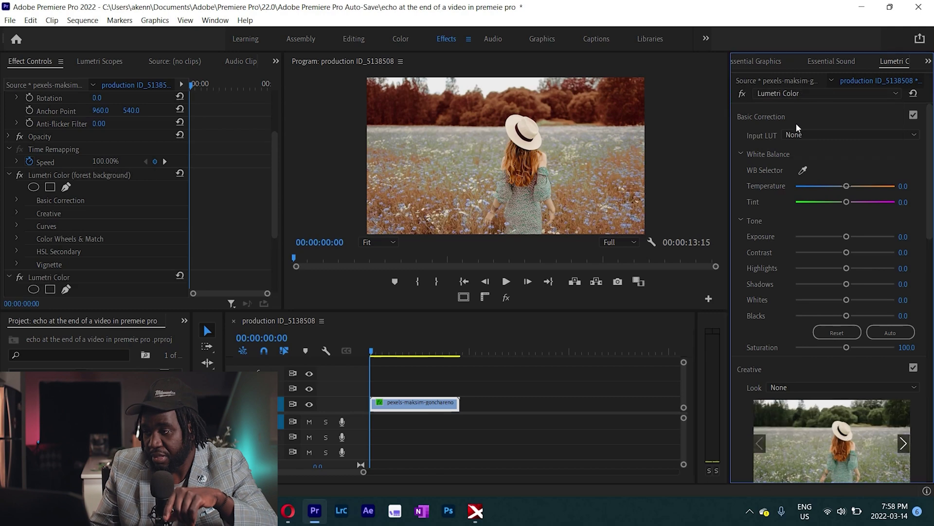
- Set the new effect's HSL Secondary key color from the meadow below the trees and turn on the Color/Gray preview
scroll(776, 317, "down", 6)
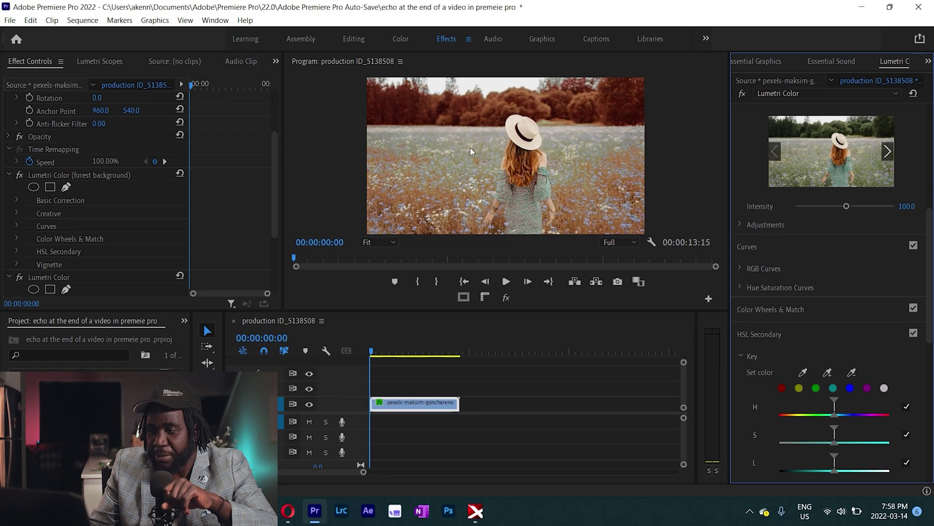
scroll(846, 276, "down", 3)
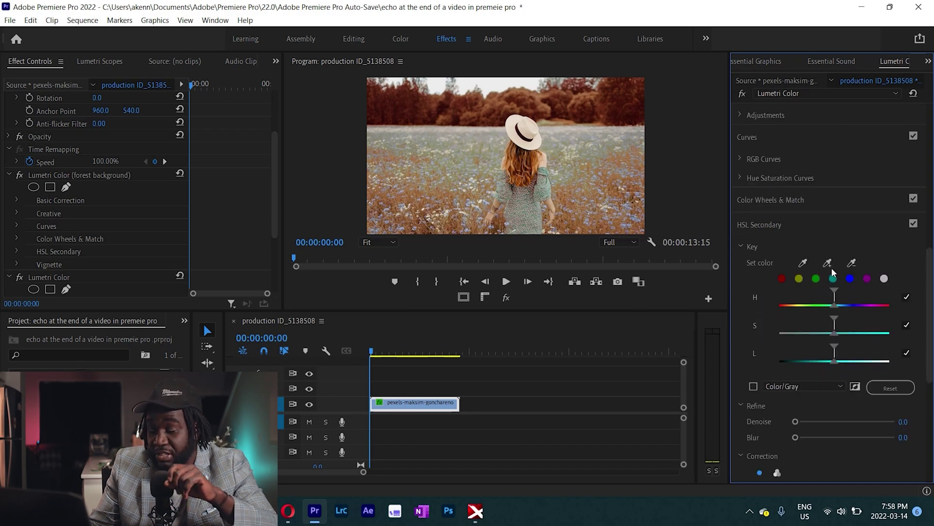
left_click(803, 263)
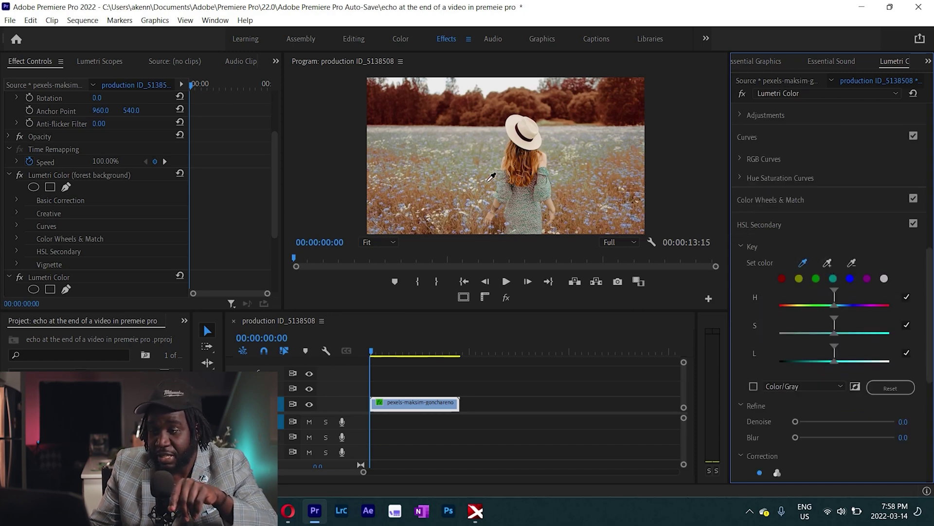
left_click(409, 134)
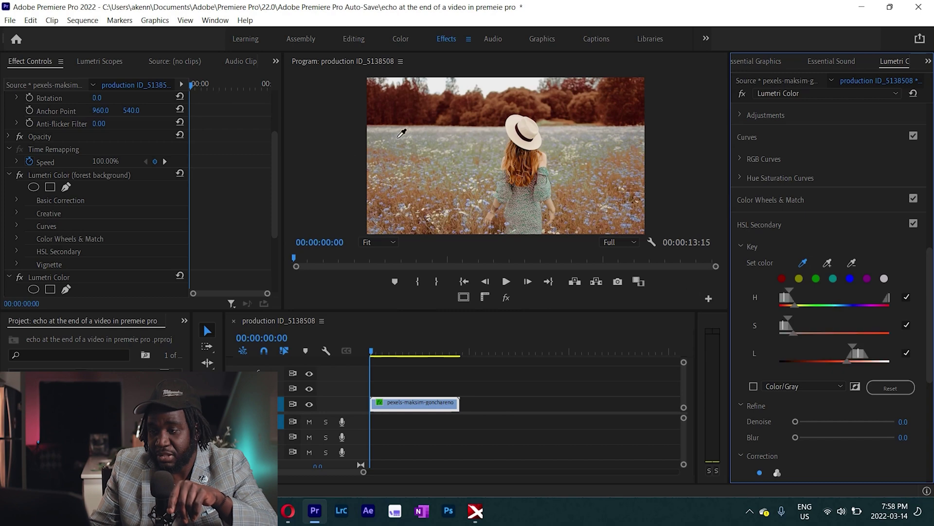
left_click(753, 387)
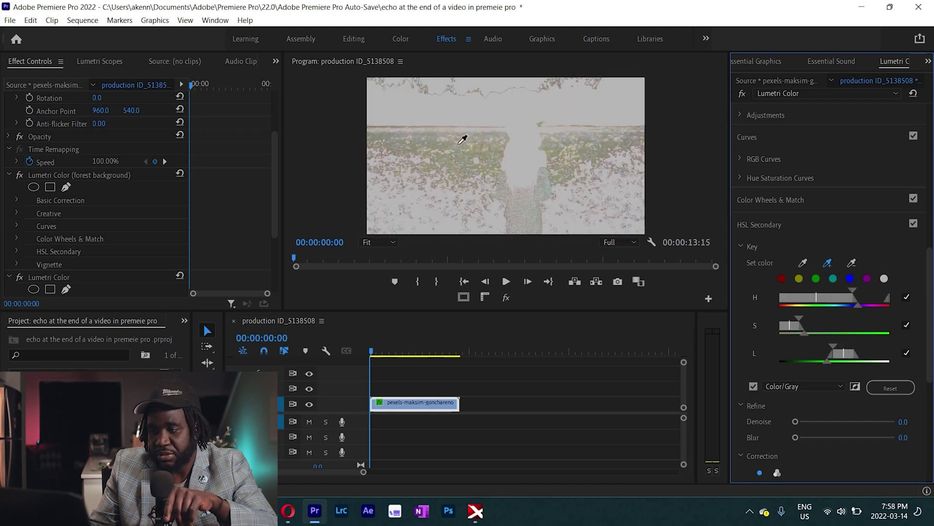
- Add more meadow tones to the second effect's key and subtract the tones of the woman's hat
left_click(465, 162)
left_click(413, 156)
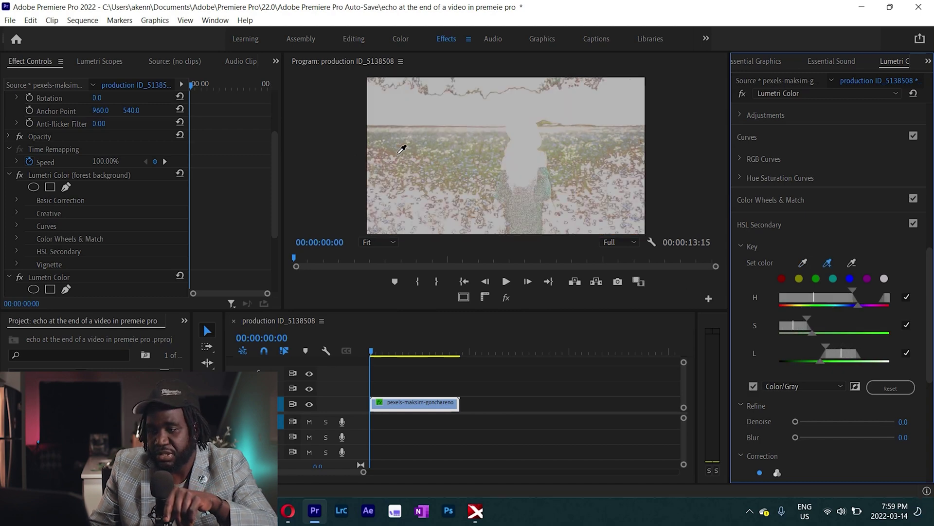
left_click(398, 154)
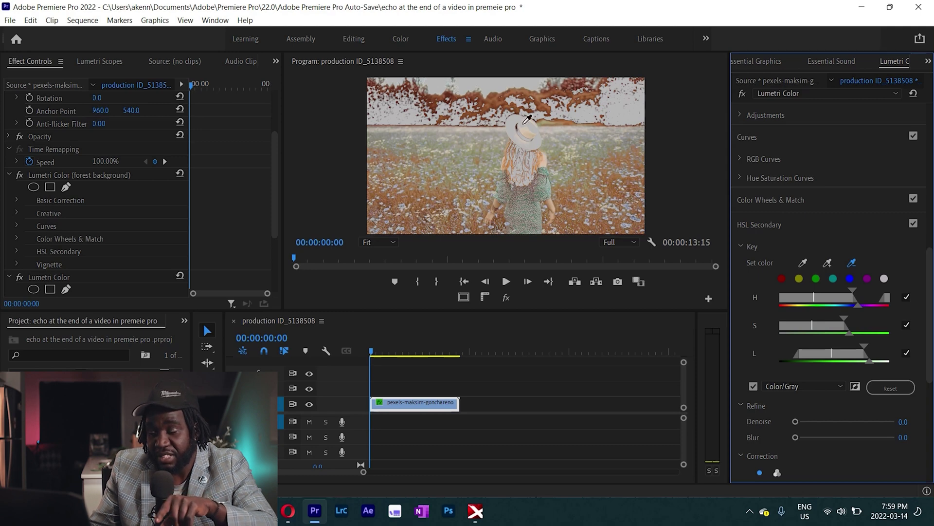
left_click_drag(525, 122, 533, 131)
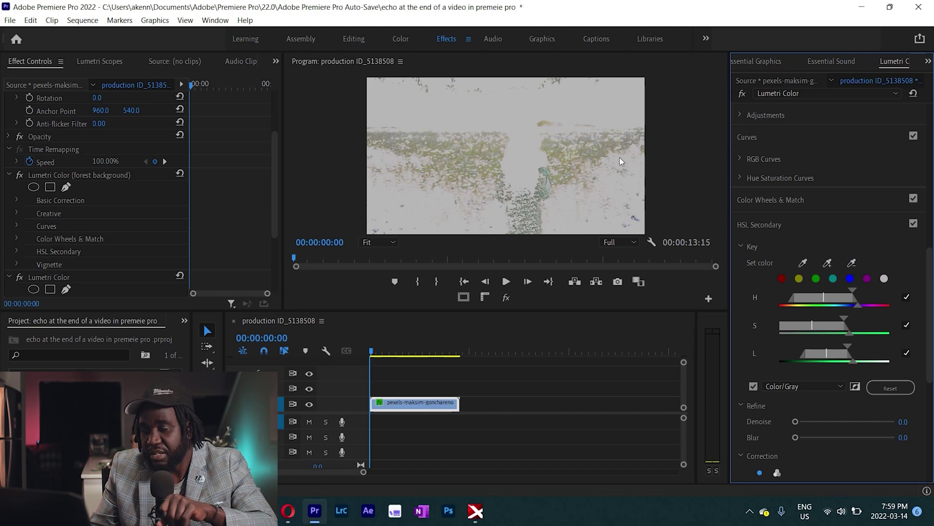
- Turn off the Color/Gray preview and shift the keyed meadow tones toward orange-red with the correction wheel
left_click(754, 386)
scroll(764, 341, "down", 5)
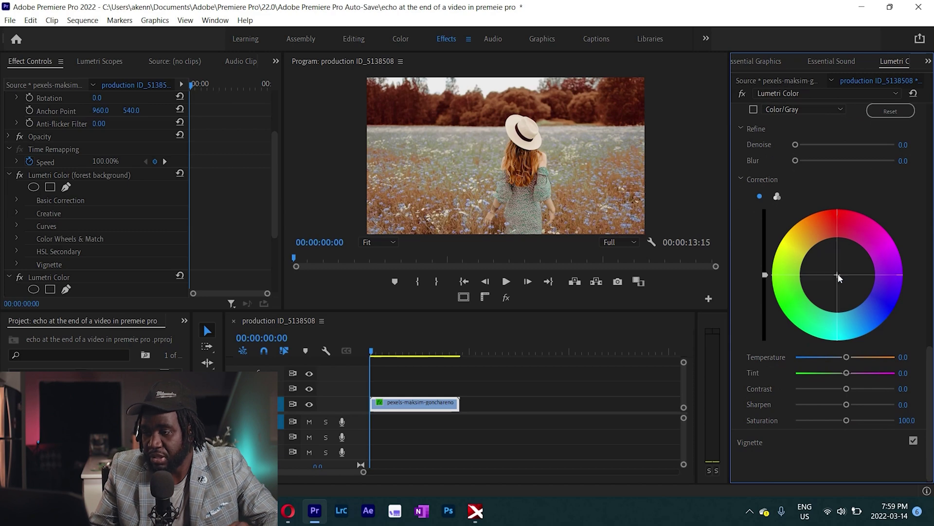
left_click_drag(838, 273, 775, 131)
- Rename the second Lumetri Color effect as midground and refine its key with Denoise 19.5 and Blur 7.3
scroll(125, 225, "down", 3)
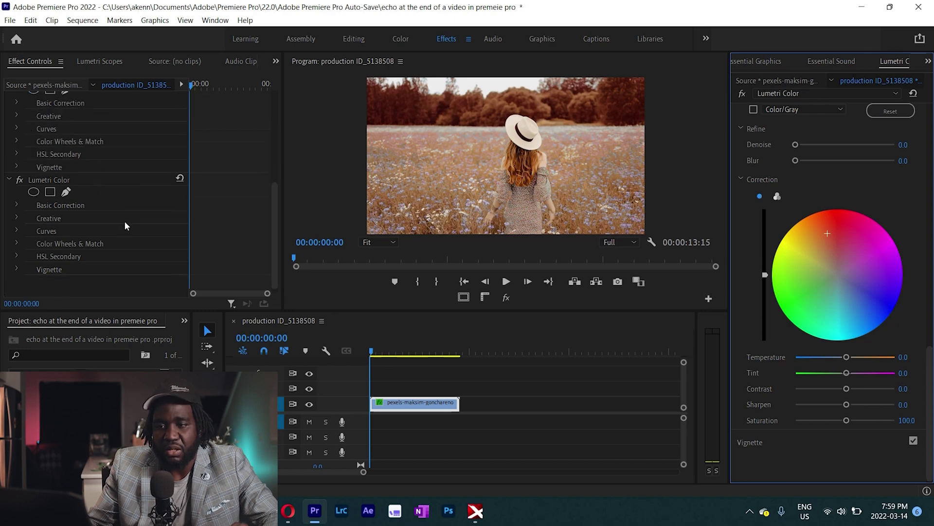
scroll(141, 224, "down", 1)
left_click(62, 177)
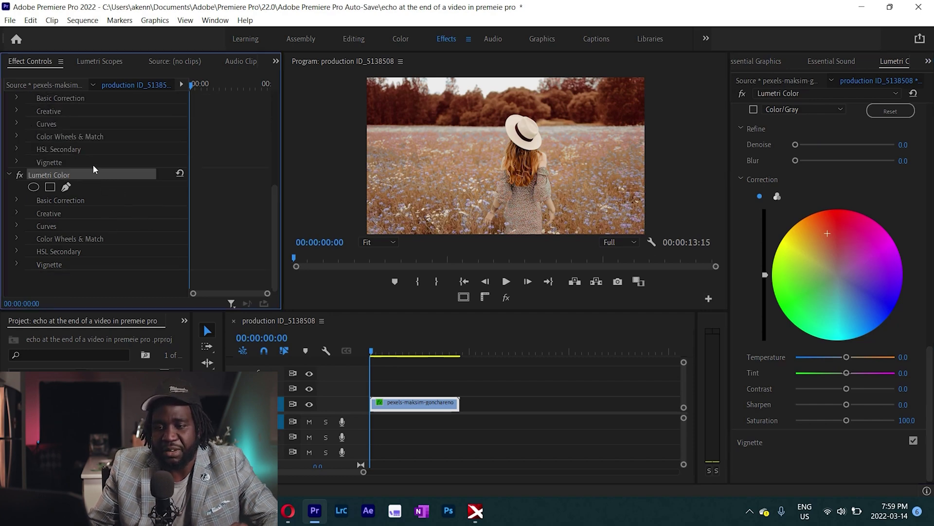
right_click(96, 180)
left_click(145, 183)
type("midground")
key("Return")
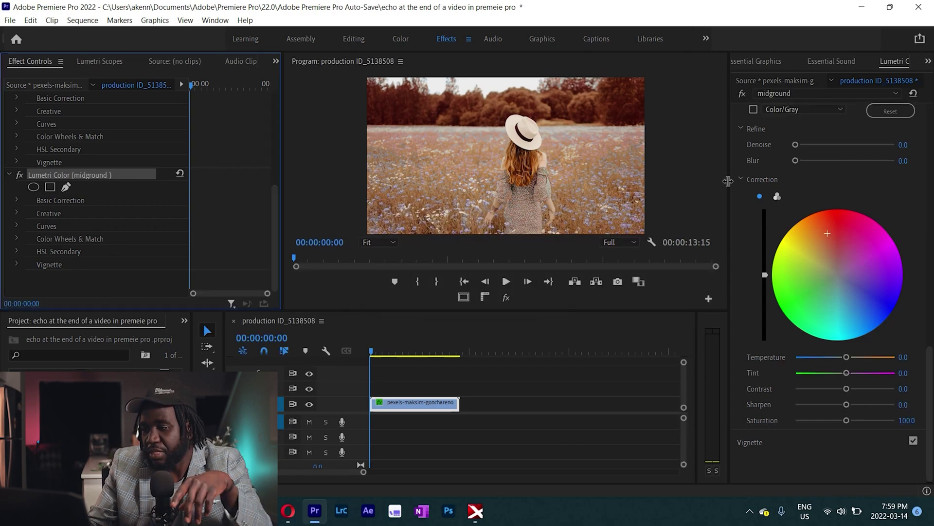
left_click_drag(796, 145, 820, 162)
- Add an inverted ellipse mask to the forest background Lumetri effect and stretch it over the woman's body from her hair down
scroll(127, 204, "up", 3)
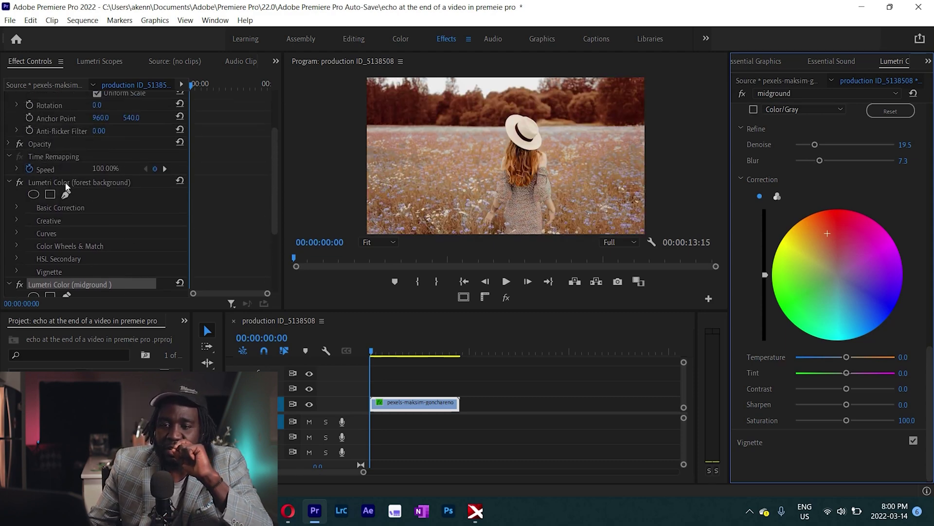
left_click(67, 185)
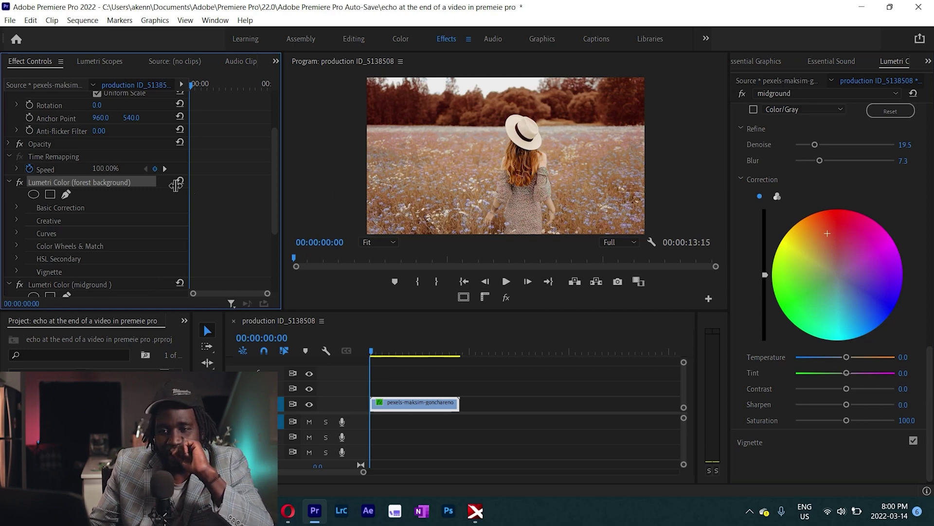
left_click(33, 194)
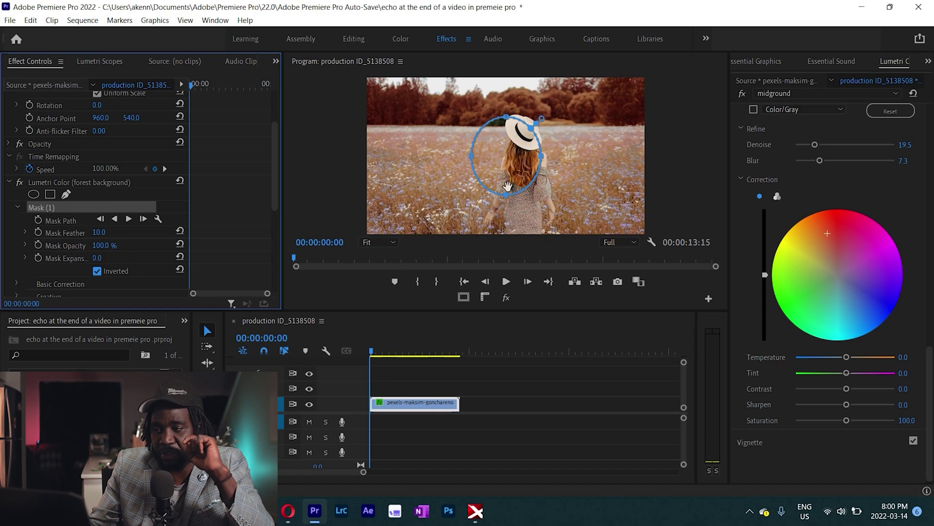
left_click_drag(506, 197, 538, 229)
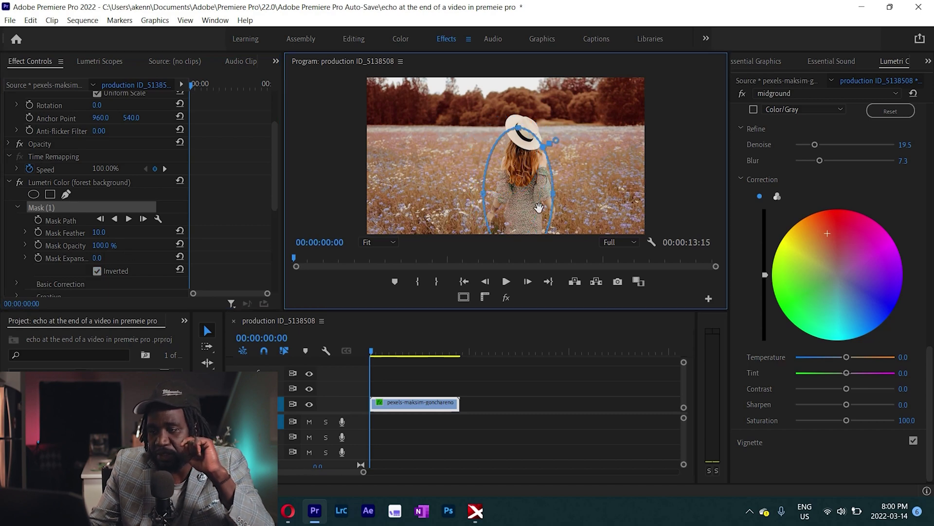
left_click_drag(520, 129, 521, 131)
left_click_drag(533, 183, 484, 205)
left_click_drag(556, 205, 561, 208)
key("space")
mouse_move(373, 350)
left_mouse_down()
mouse_move(380, 352)
mouse_move(368, 351)
left_mouse_up()
left_click_drag(538, 183, 543, 177)
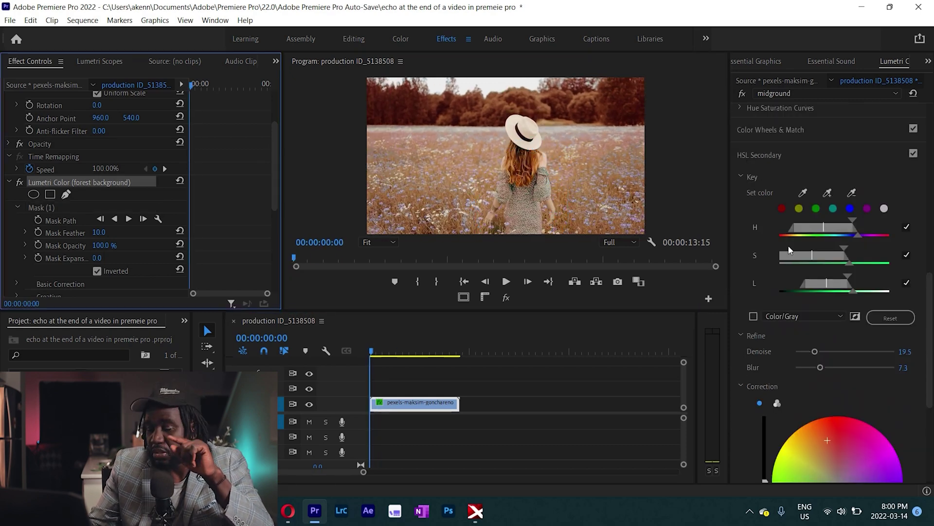
- Shift the midground key's hue range so it centres near the magenta-red end of the spectrum
left_click_drag(825, 228, 802, 232)
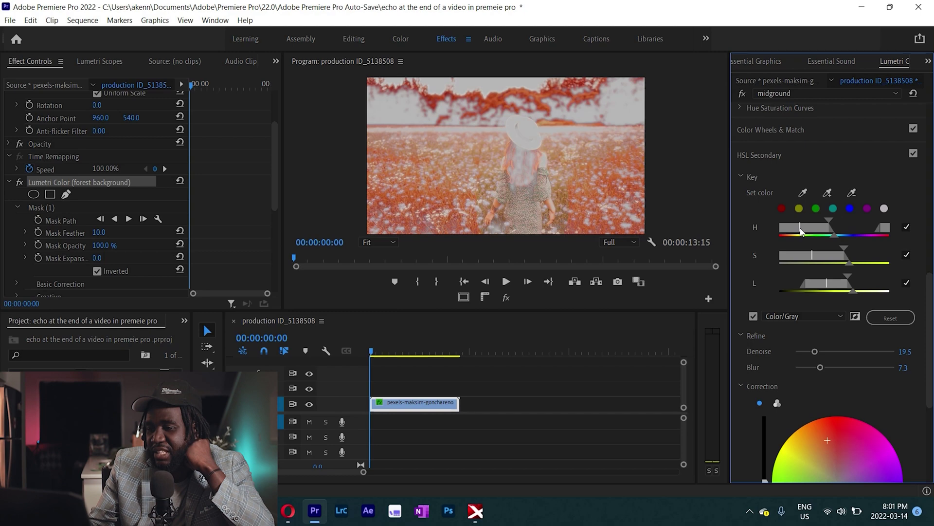
left_click_drag(802, 231, 773, 235)
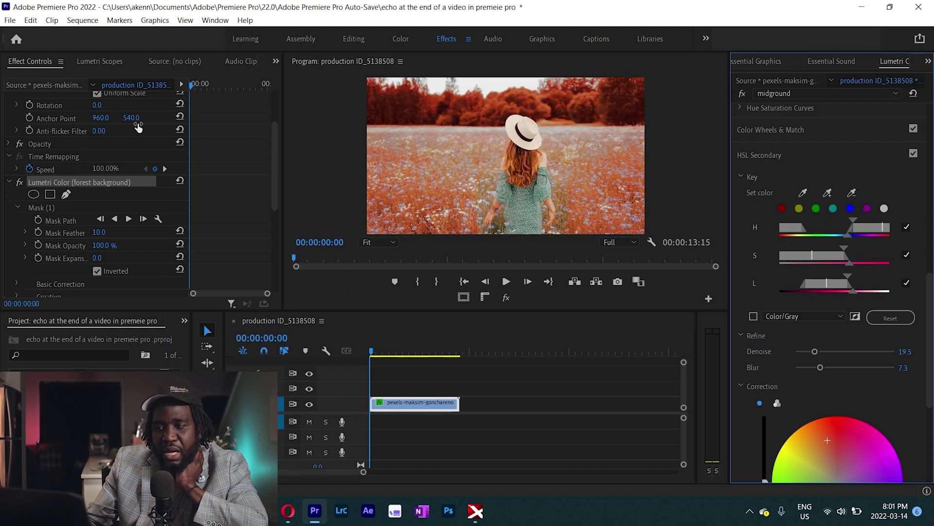
- Tighten the forest background mask around the woman's arms and dress at 50% preview zoom, and enable Mask Path animation on the first frame
left_click(48, 208)
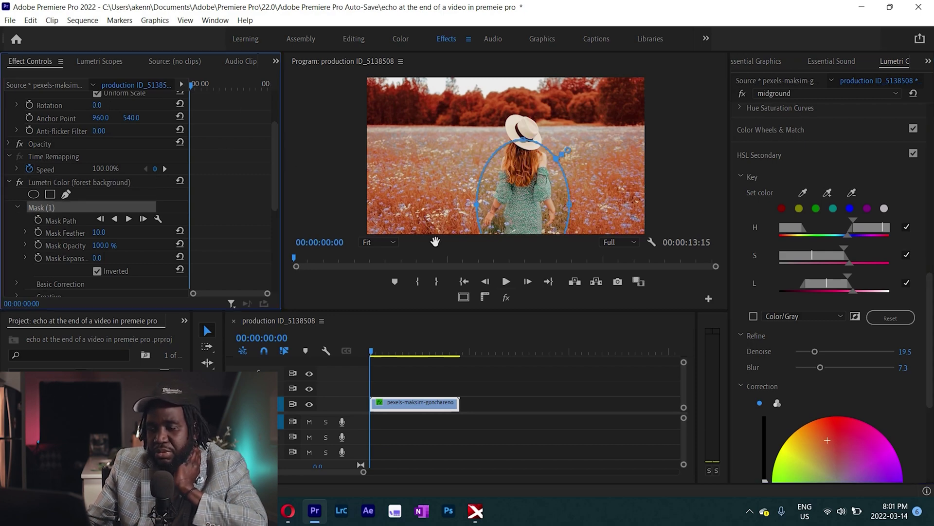
left_click(389, 247)
left_click(379, 299)
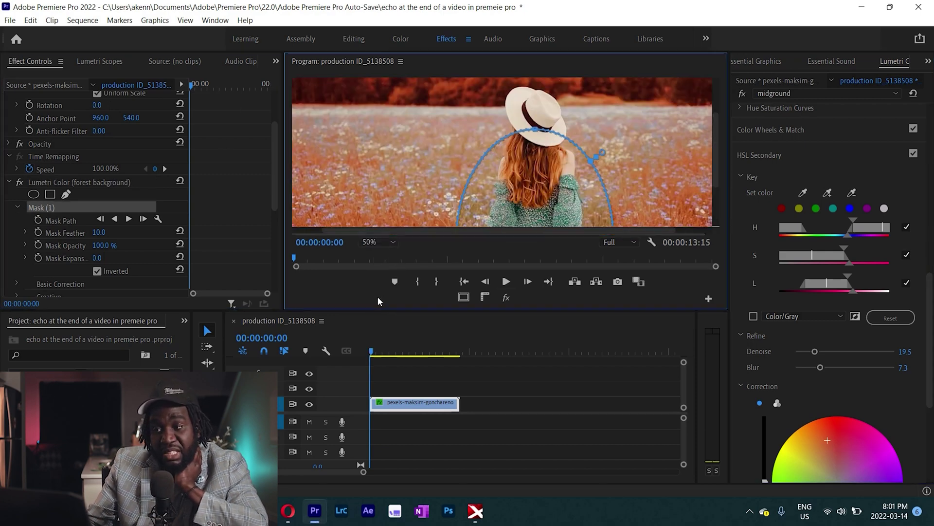
scroll(553, 190, "down", 3)
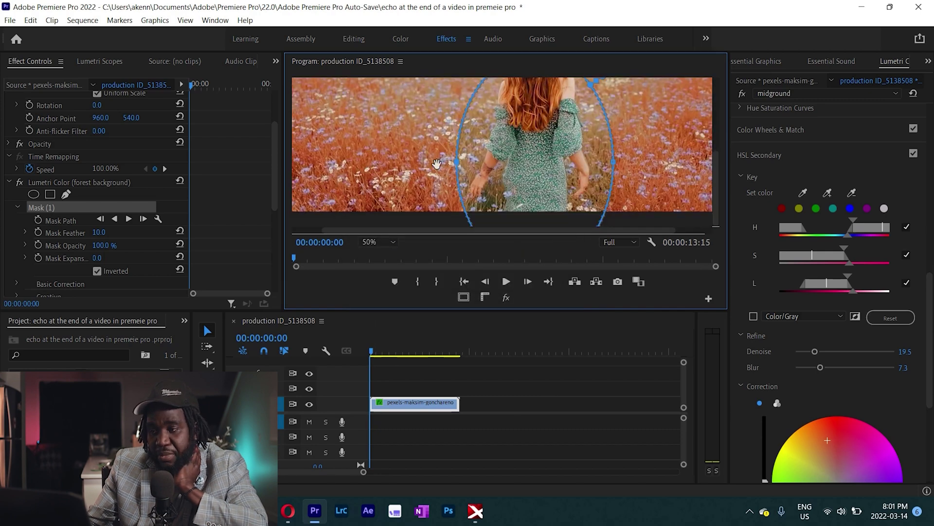
left_click_drag(456, 161, 502, 167)
left_click_drag(491, 110, 489, 124)
left_click_drag(590, 85, 582, 121)
left_click_drag(614, 161, 569, 165)
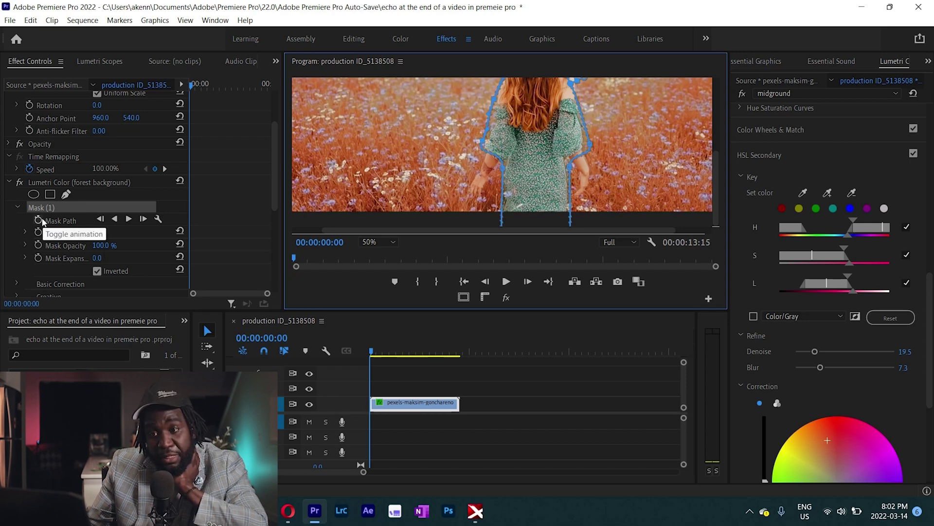
left_click(38, 220)
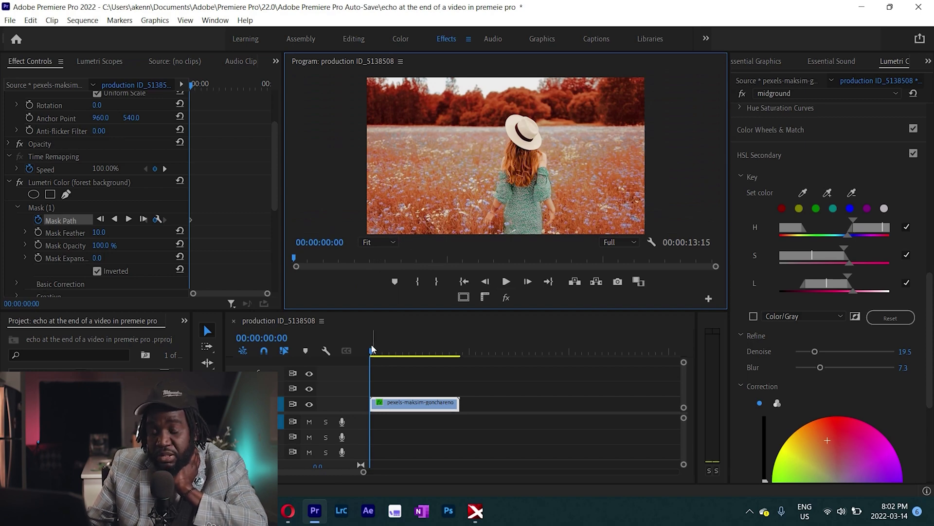
- Advance to 00:00:00:12 and reshape the forest background mask to follow the woman's arms and dress
left_click(528, 282)
left_click(528, 281)
left_click(528, 281)
left_click(528, 281)
left_click(527, 282)
left_click(528, 281)
left_click(528, 282)
left_click(527, 282)
left_click(527, 281)
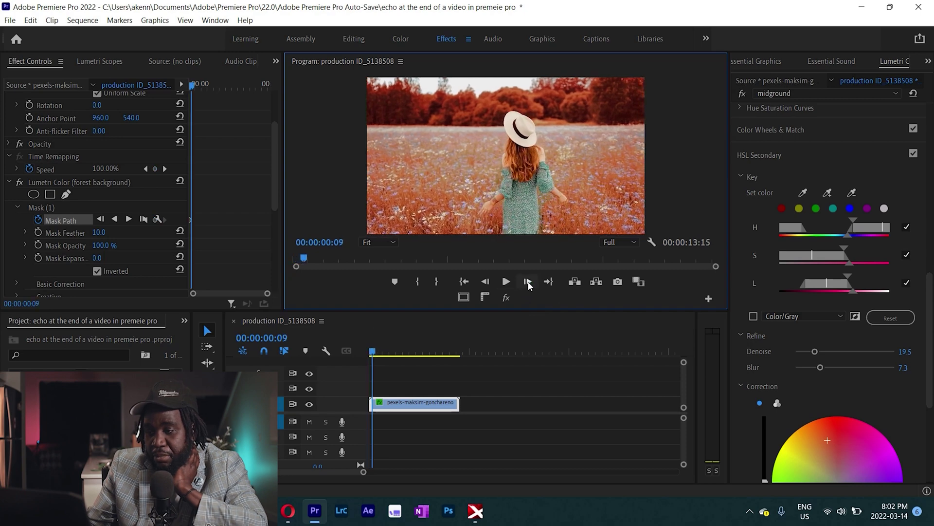
left_click(527, 281)
left_click(64, 211)
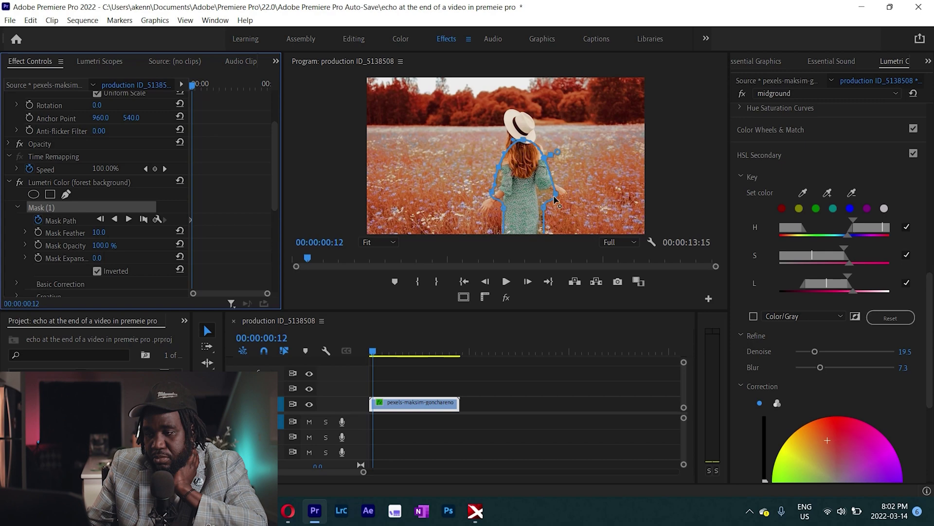
left_click(544, 207)
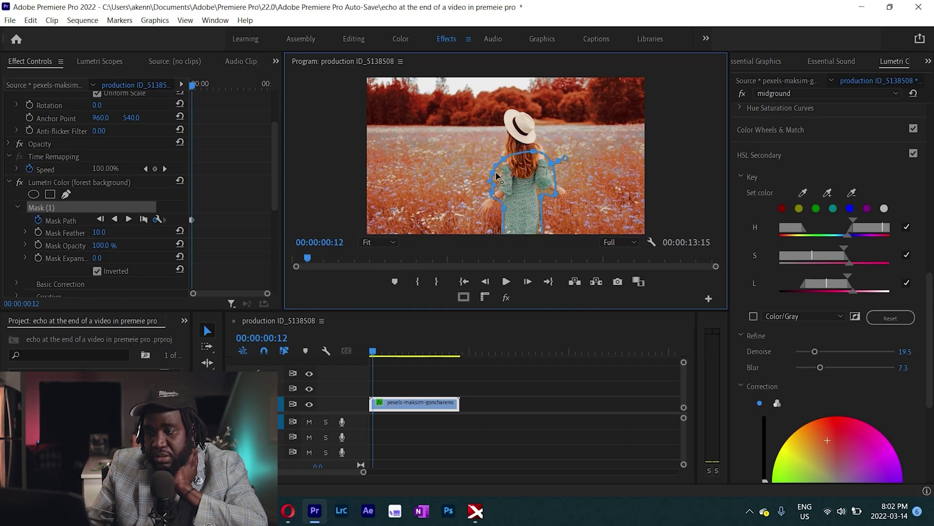
- Keyframe the mask's shape to follow the woman, advancing in small frame increments up to 00:00:03:20
left_click(527, 282)
mouse_move(557, 165)
left_mouse_down()
mouse_move(564, 173)
mouse_move(552, 191)
left_mouse_up()
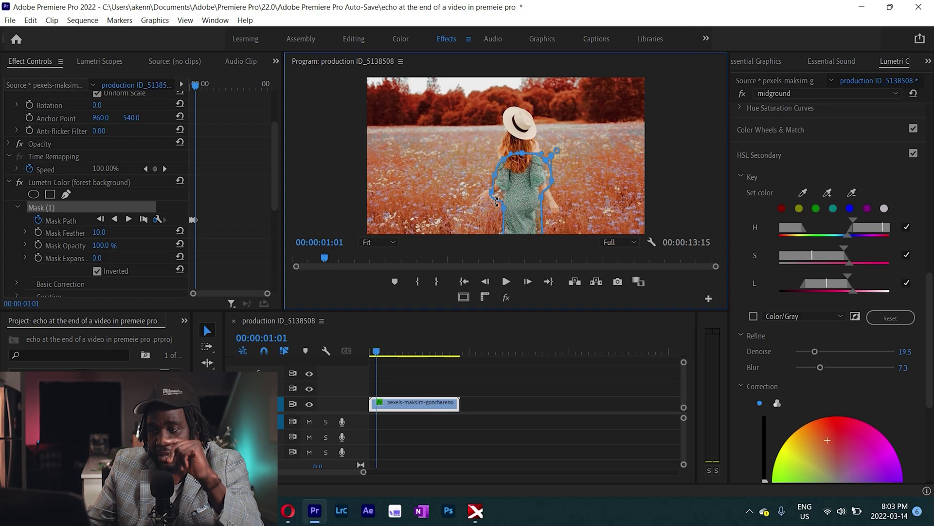
left_click(529, 285)
left_click(528, 284)
left_click(529, 285)
left_click(530, 285)
left_click(529, 285)
left_click(528, 285)
left_click(528, 285)
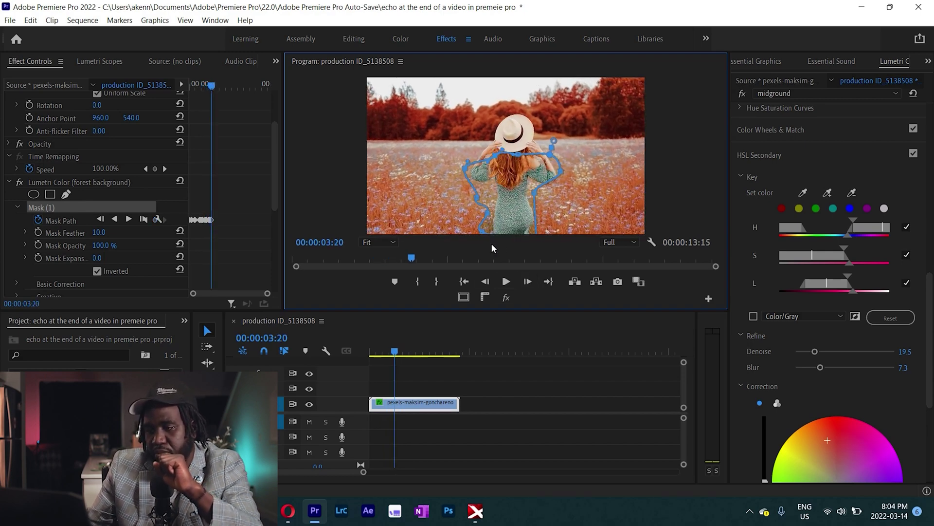
- Set the preview zoom to 25% and keep keyframing the mask over the woman up to 00:00:06:18
left_click(392, 241)
left_click(385, 270)
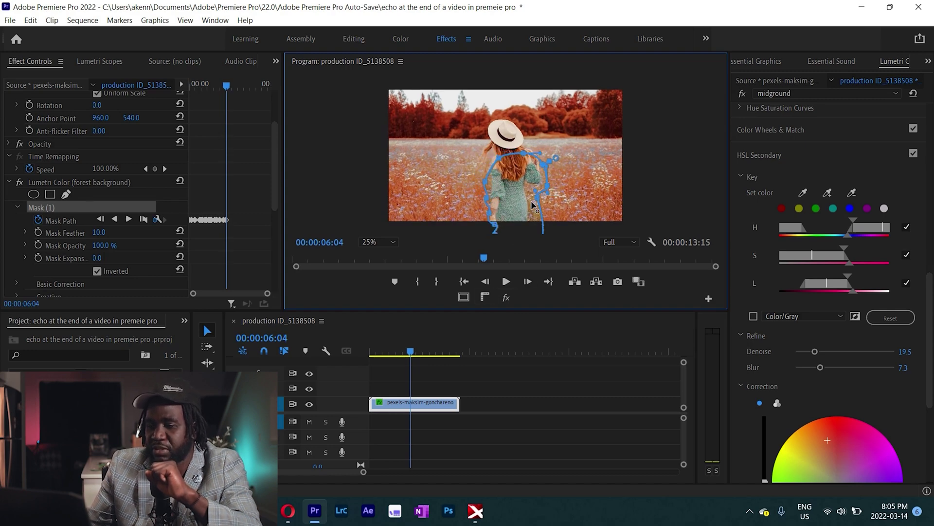
left_click(528, 281)
left_click(528, 282)
left_click(529, 283)
left_click(530, 284)
left_click(529, 283)
left_click(529, 283)
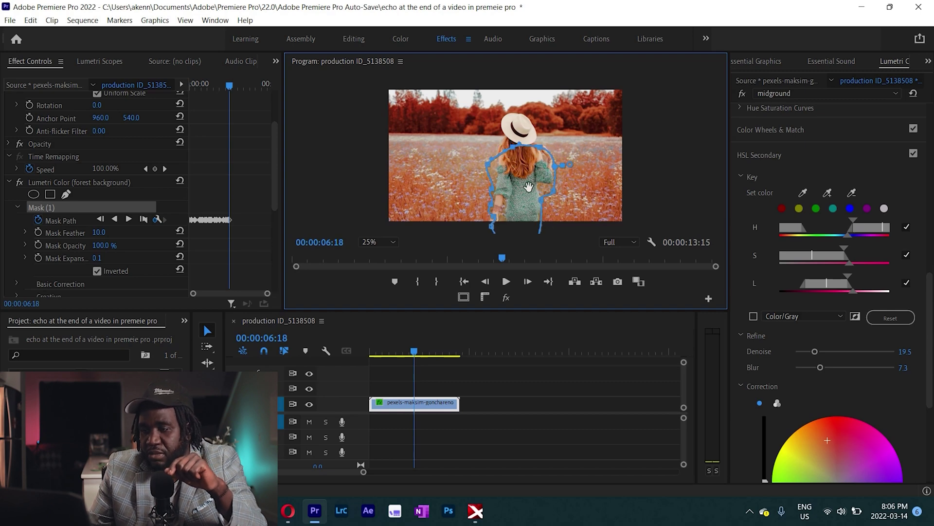
- Continue moving the mask with the woman and keyframing its path up to 00:00:09:11
left_click(531, 282)
left_click(532, 282)
left_click(533, 281)
mouse_move(511, 203)
left_mouse_down()
mouse_move(532, 193)
mouse_move(511, 179)
mouse_move(520, 194)
left_mouse_up()
left_click(528, 281)
left_click(530, 284)
left_click(528, 284)
left_click(527, 283)
left_click(526, 283)
left_click(527, 283)
left_click(528, 282)
left_click(527, 282)
left_click(528, 282)
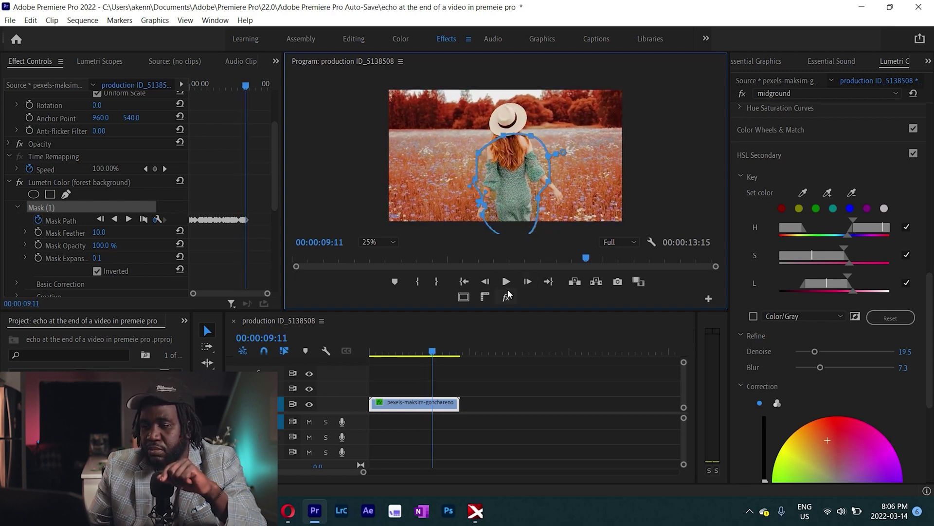
- Adjust the mask path to the turning woman frame by frame up to 00:00:11:16
left_click(528, 282)
left_click(527, 281)
left_click(527, 281)
left_click(526, 282)
left_click(527, 281)
left_click(528, 281)
left_click(528, 281)
left_click(528, 282)
key("Right")
key("Right")
key("Right")
key("Right")
key("Right")
key("Right")
key("Right")
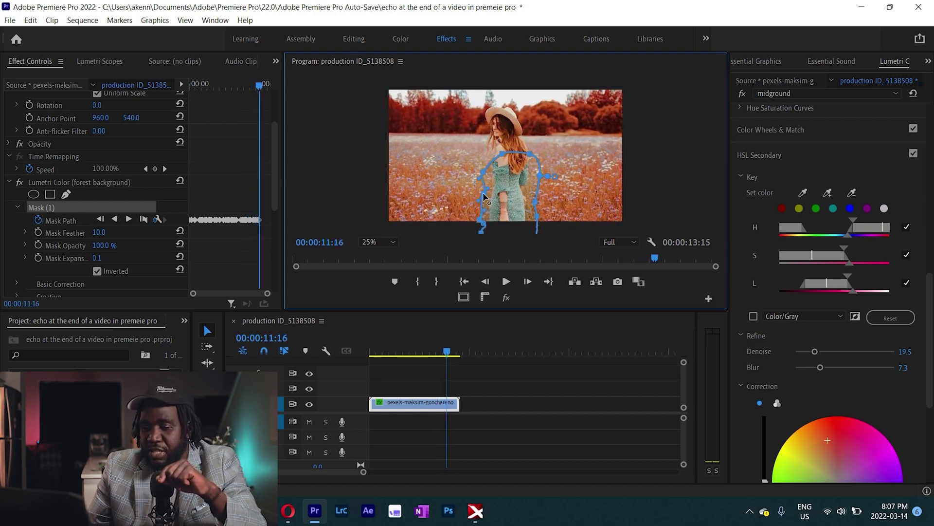
- Finish keyframing the mask path over the woman from 00:00:11:16 to the end of the clip
key("Right")
key("Right")
key("Right")
key("Right")
key("Right")
key("Right")
key("Right")
key("Right")
key("Right")
key("Right")
key("Right")
key("Right")
key("Right")
key("Right")
key("Right")
key("Right")
key("Right")
key("Right")
key("Right")
key("Right")
left_click(527, 282)
left_click(527, 282)
left_click(527, 281)
- Play and scrub through the clip from the start to check how the animated mask follows the woman
left_click_drag(460, 353, 365, 366)
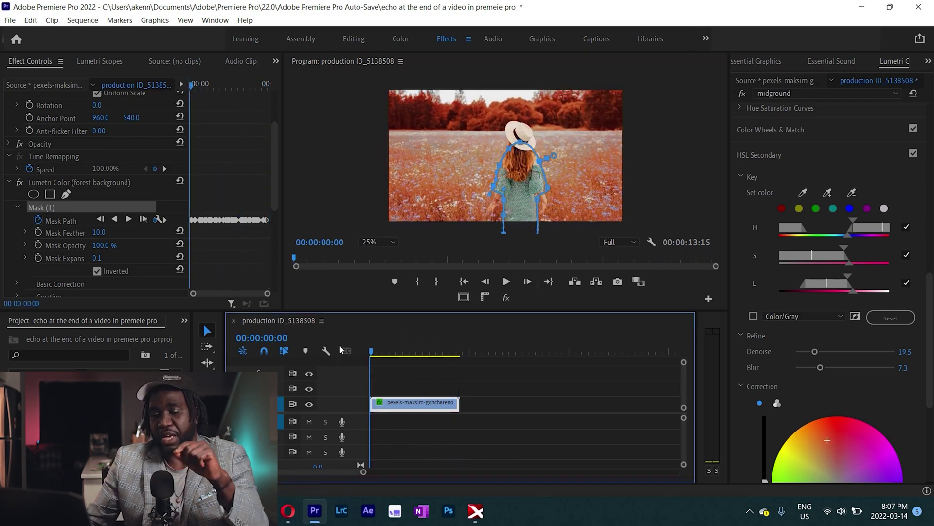
left_click(512, 305)
key("space")
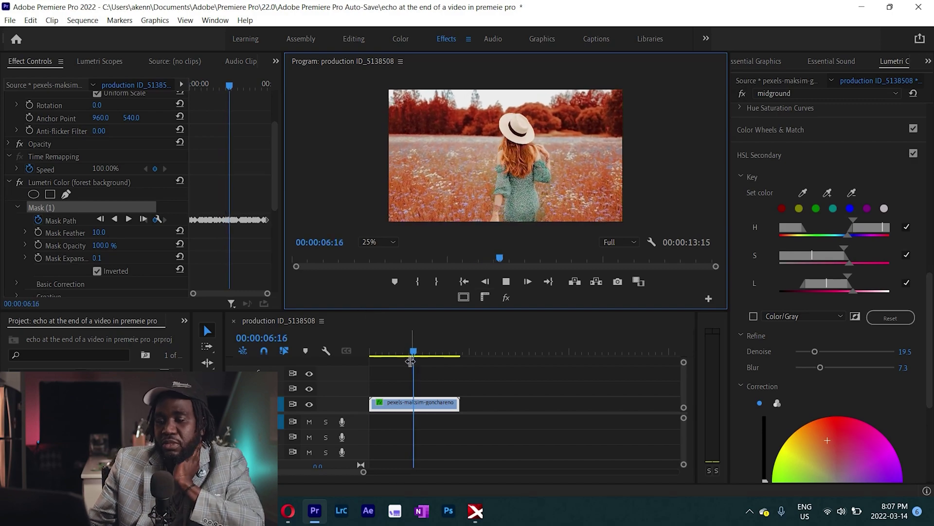
mouse_move(434, 353)
left_mouse_down()
mouse_move(445, 356)
mouse_move(436, 355)
left_mouse_up()
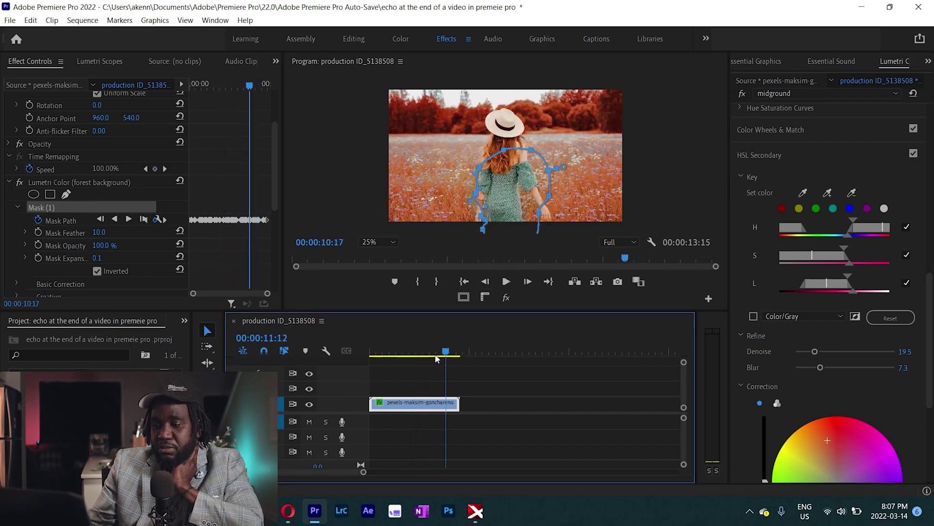
left_click(374, 360)
left_click(423, 360)
key("space")
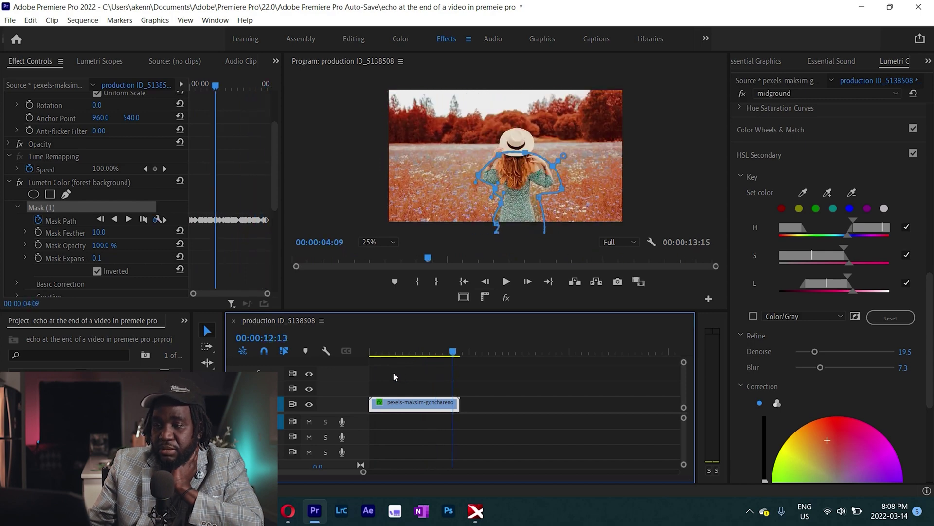
left_click(506, 282)
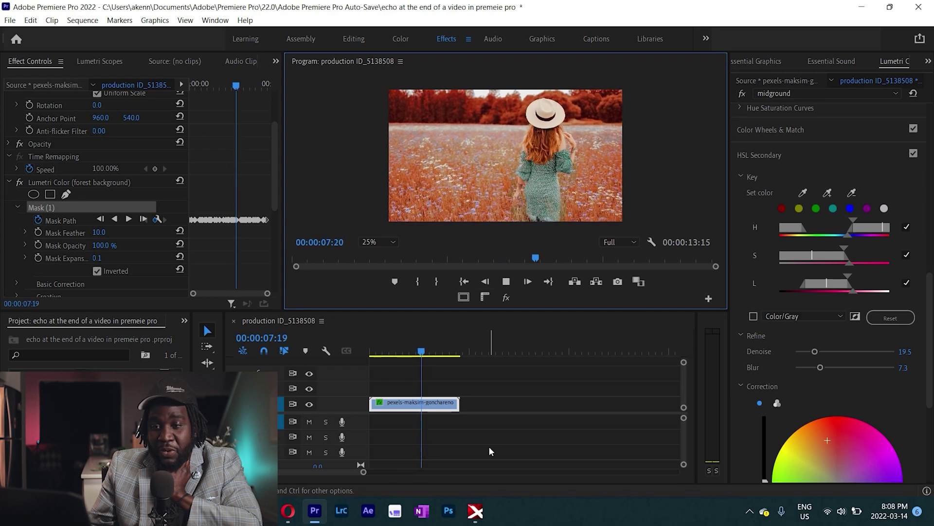
left_click(462, 347)
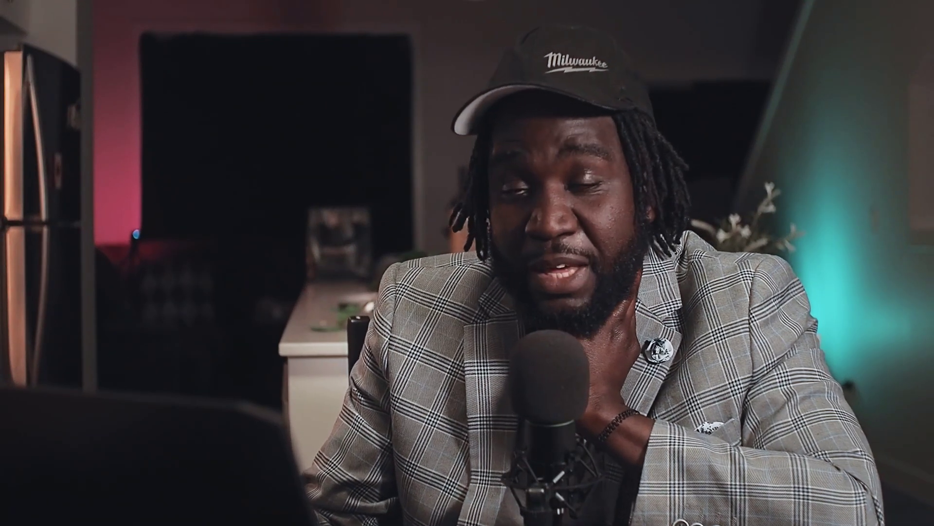